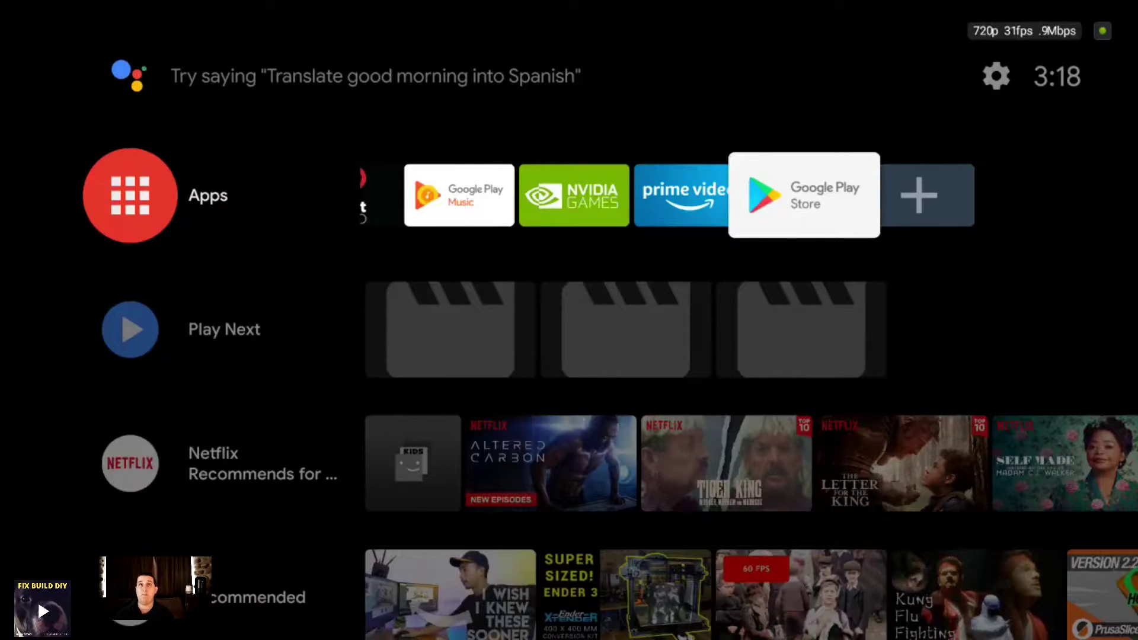
Search Google Play Store for 'chr' and open the Google app's details page
key(Return)
key(Right)
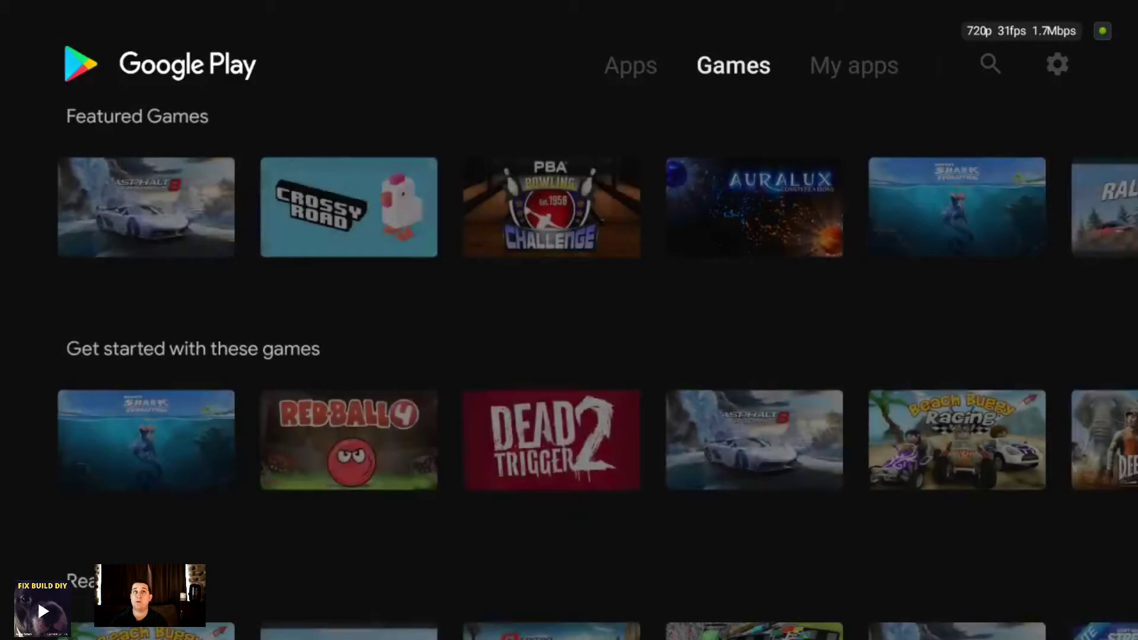
key(Right)
key(Right)
key(Return)
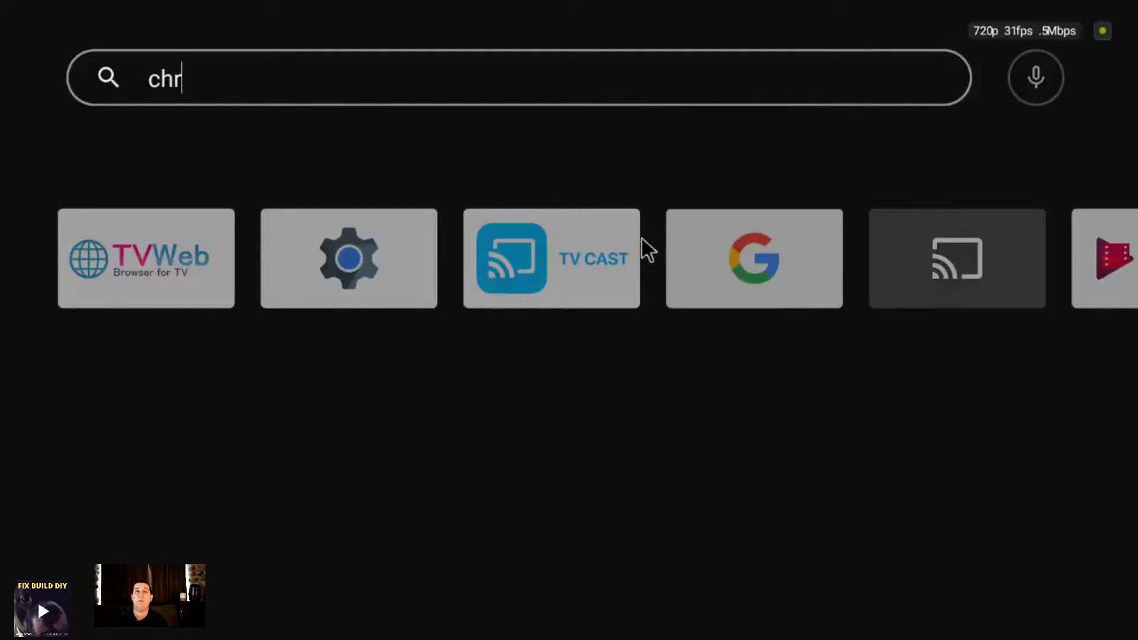
click(775, 269)
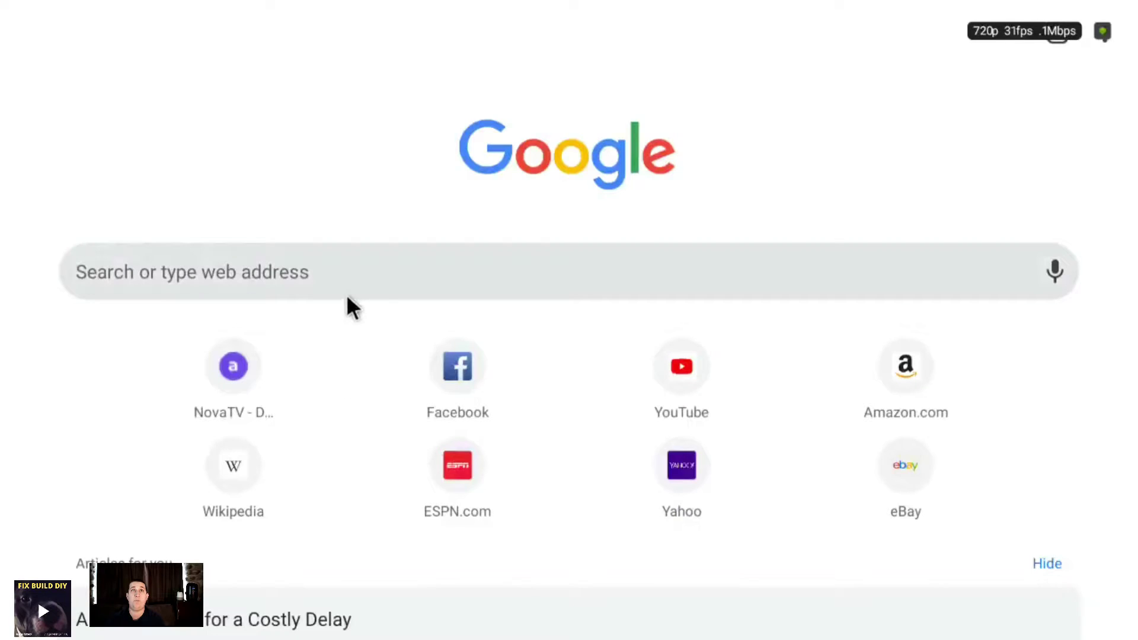
Search Google for 'aptoide app' and open the official Aptoide website in Chrome just once
click(344, 269)
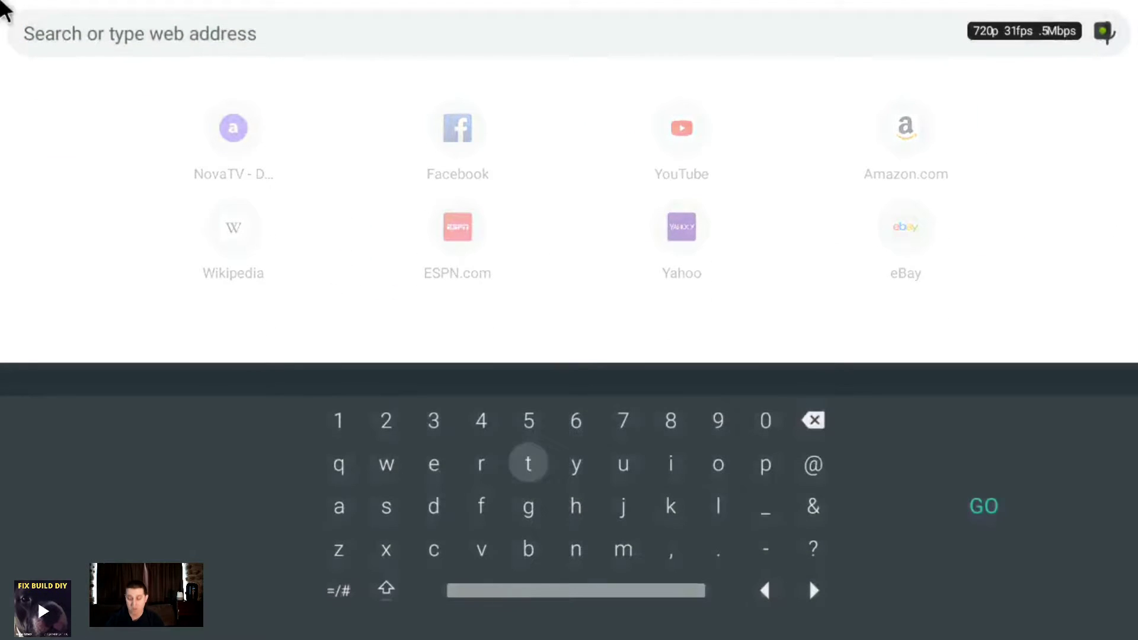
text(apto)
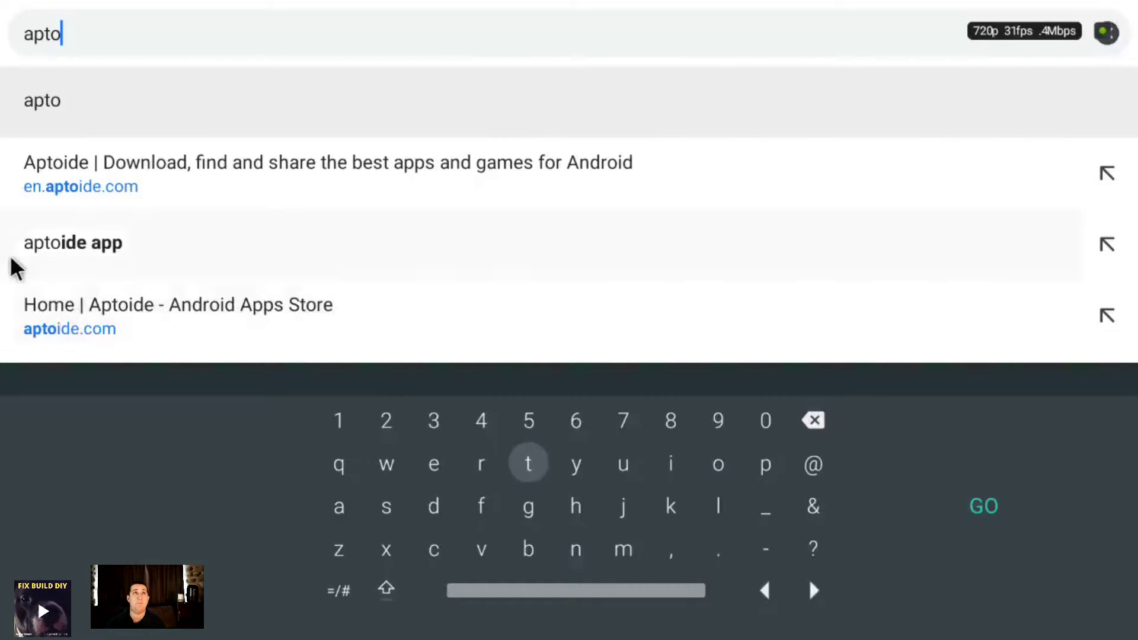
click(119, 252)
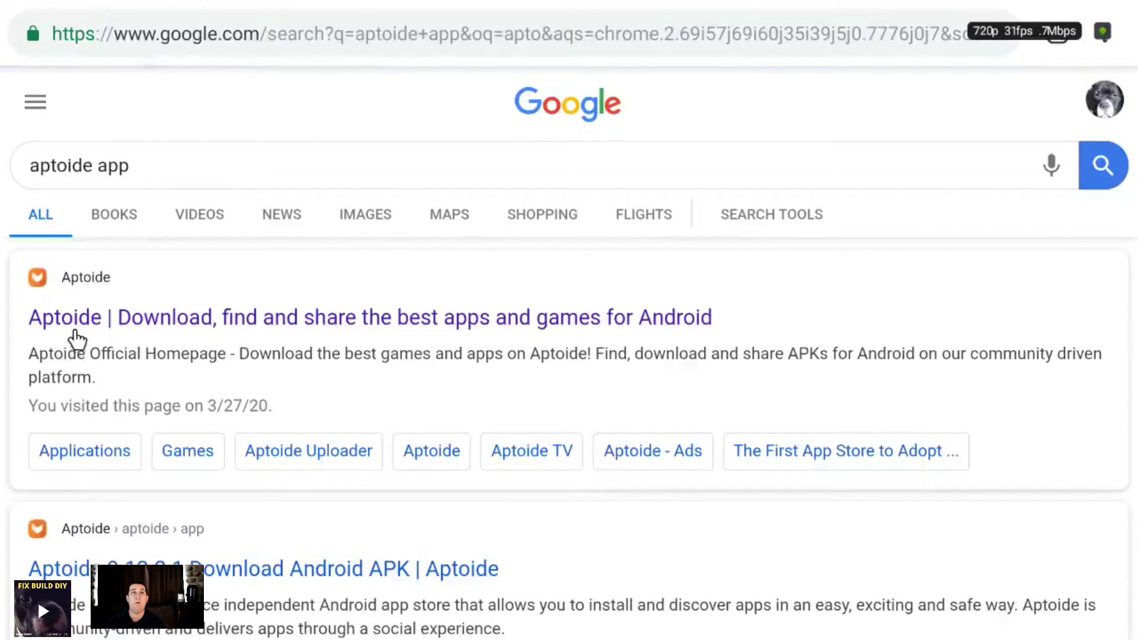
click(179, 320)
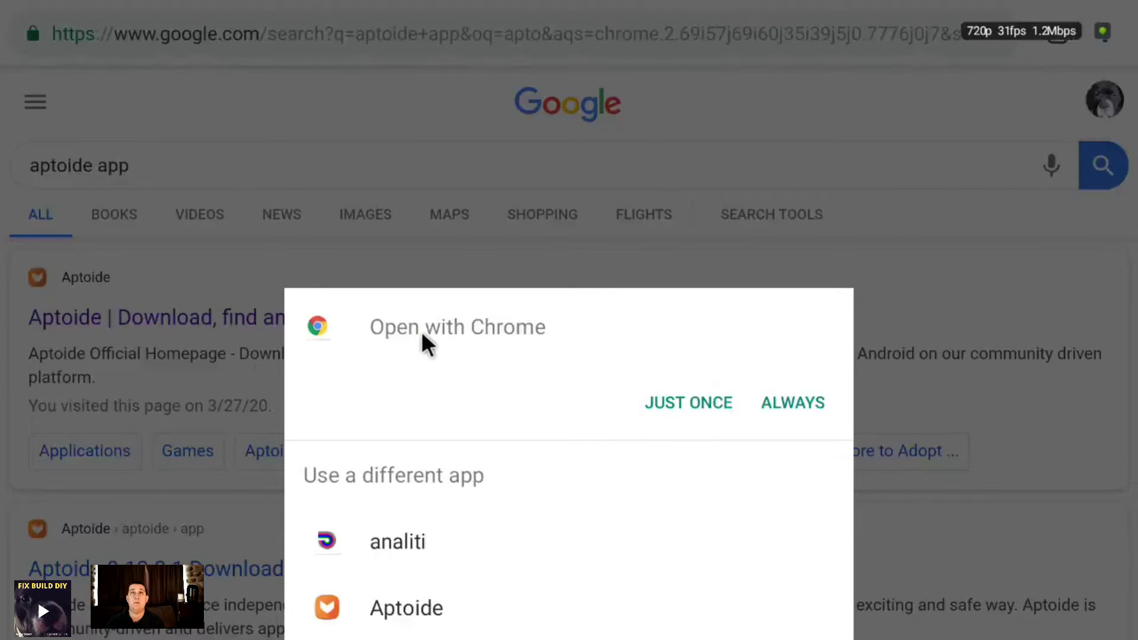
click(723, 407)
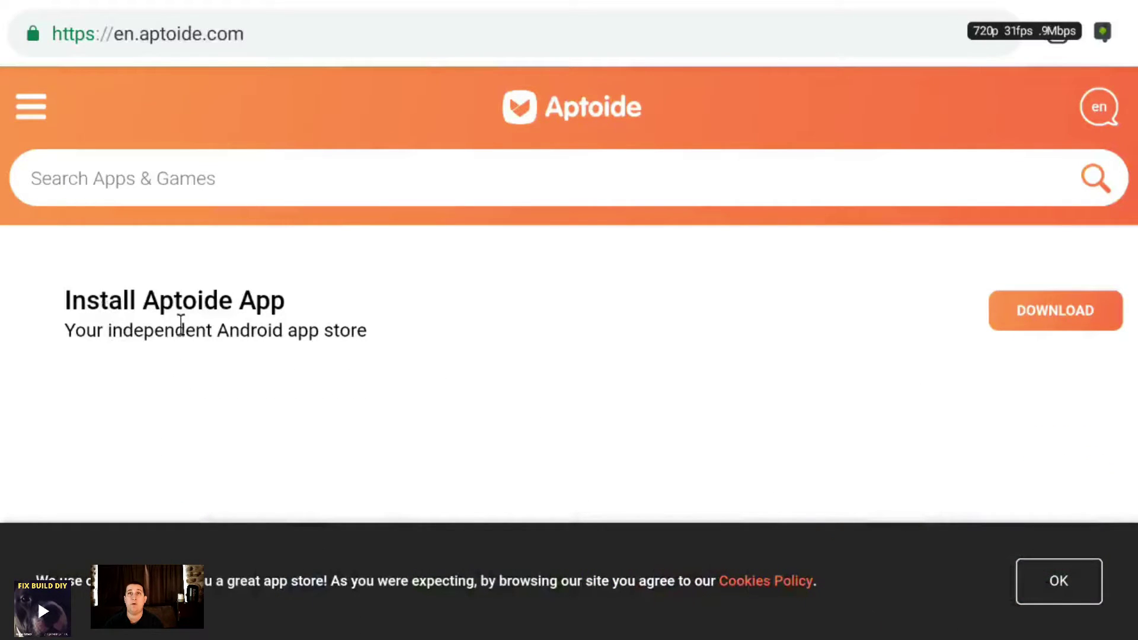
Download the Aptoide apk file from the site, keeping it despite the warning
click(1107, 310)
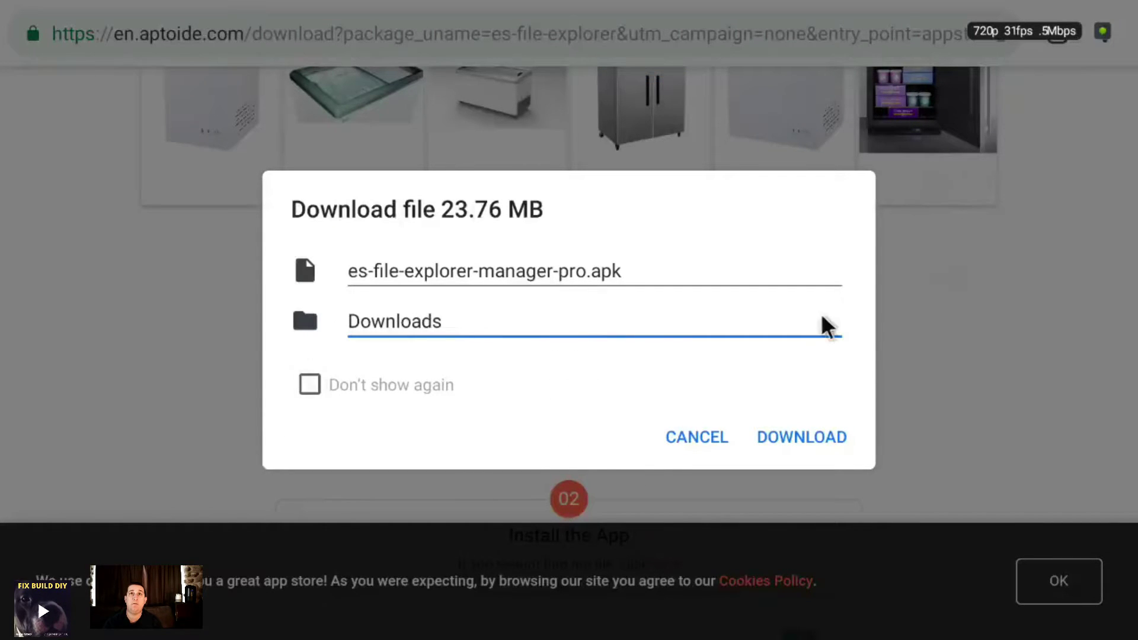
click(801, 436)
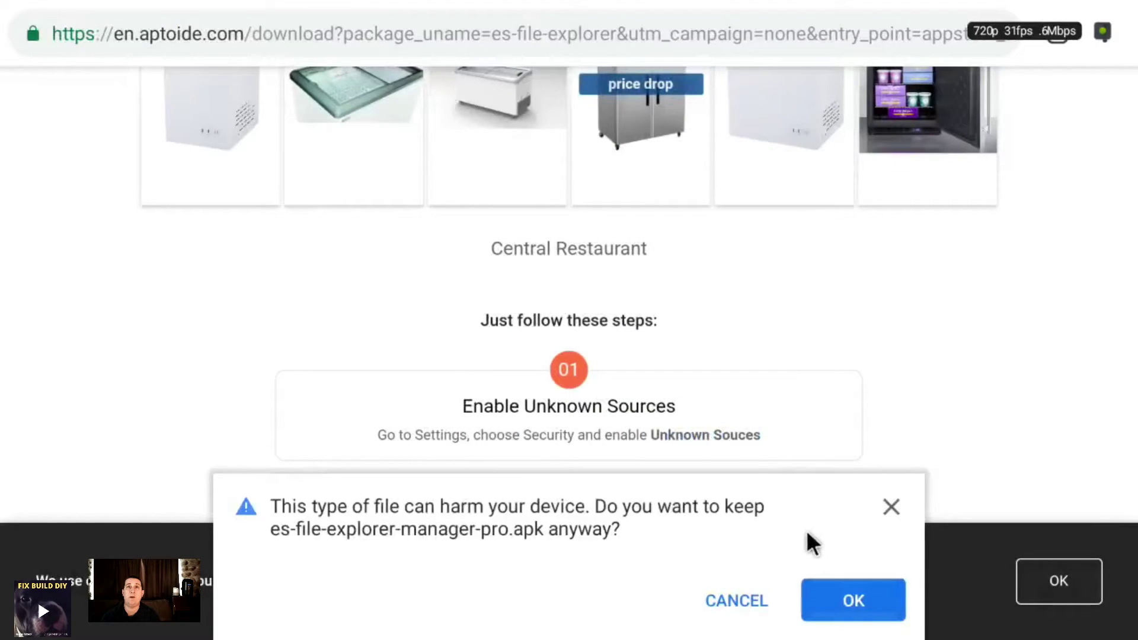
click(854, 601)
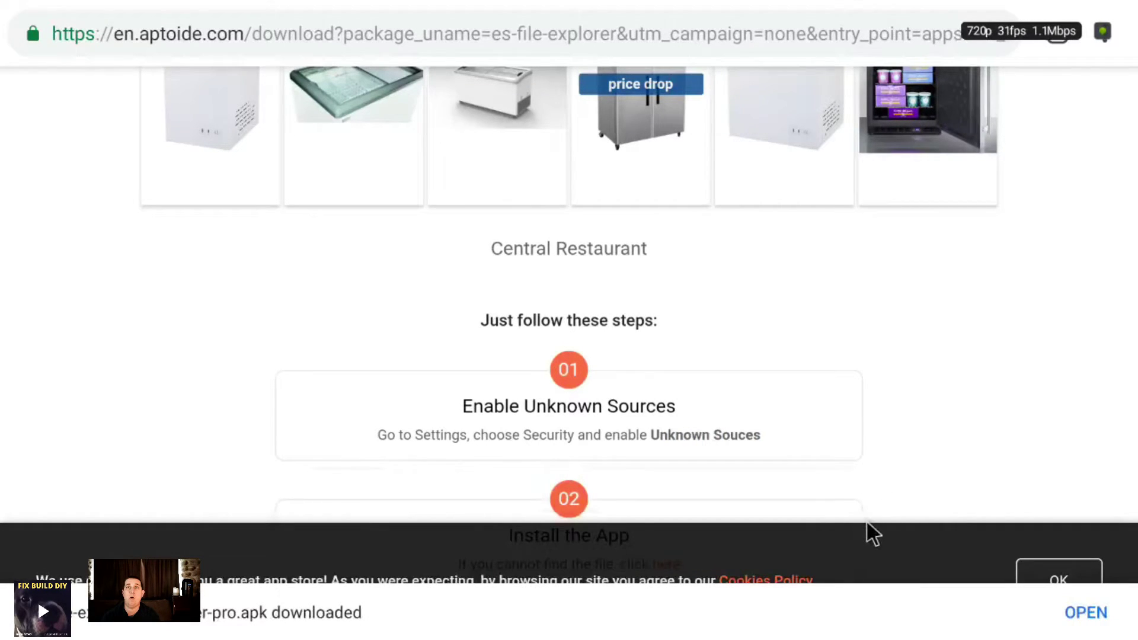
Install the Aptoide update from the downloaded file and launch Aptoide
click(1086, 613)
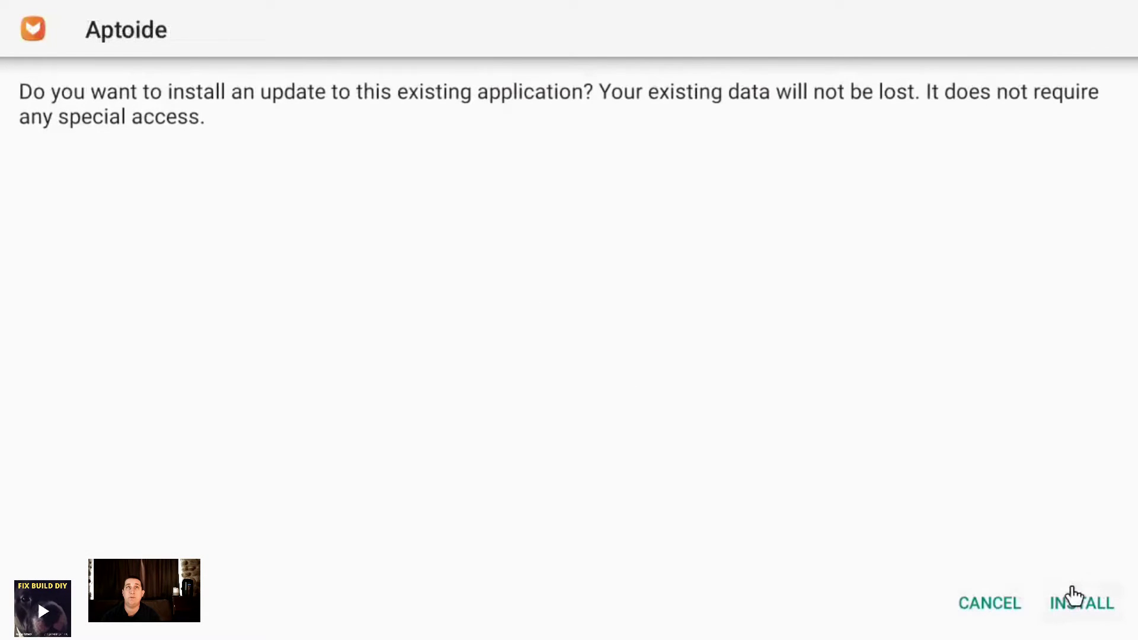
click(1080, 606)
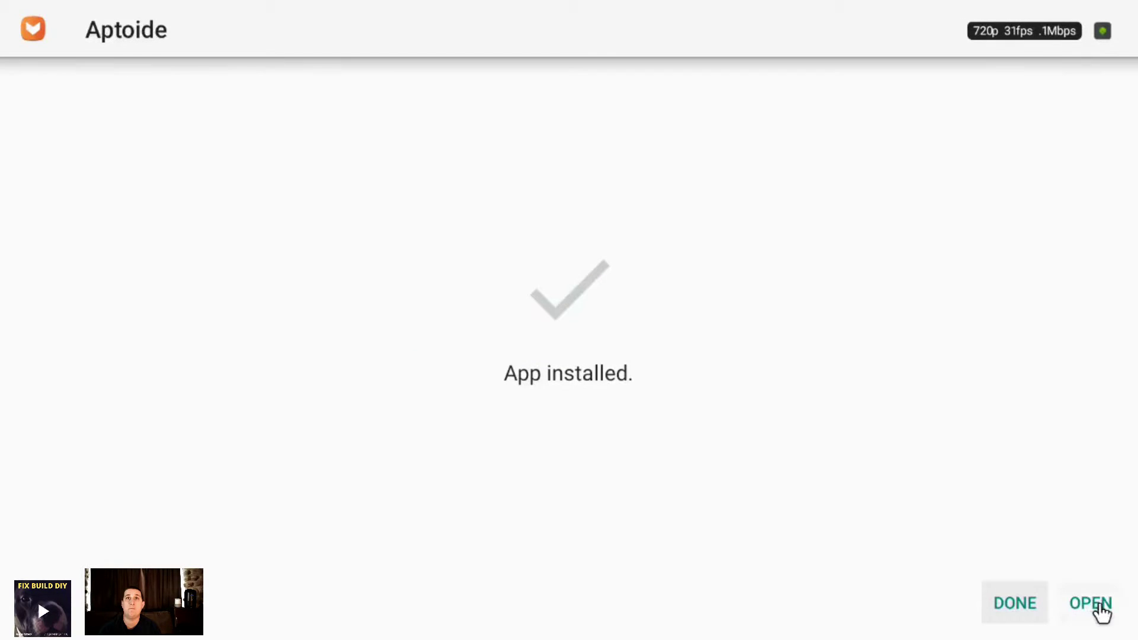
click(1096, 604)
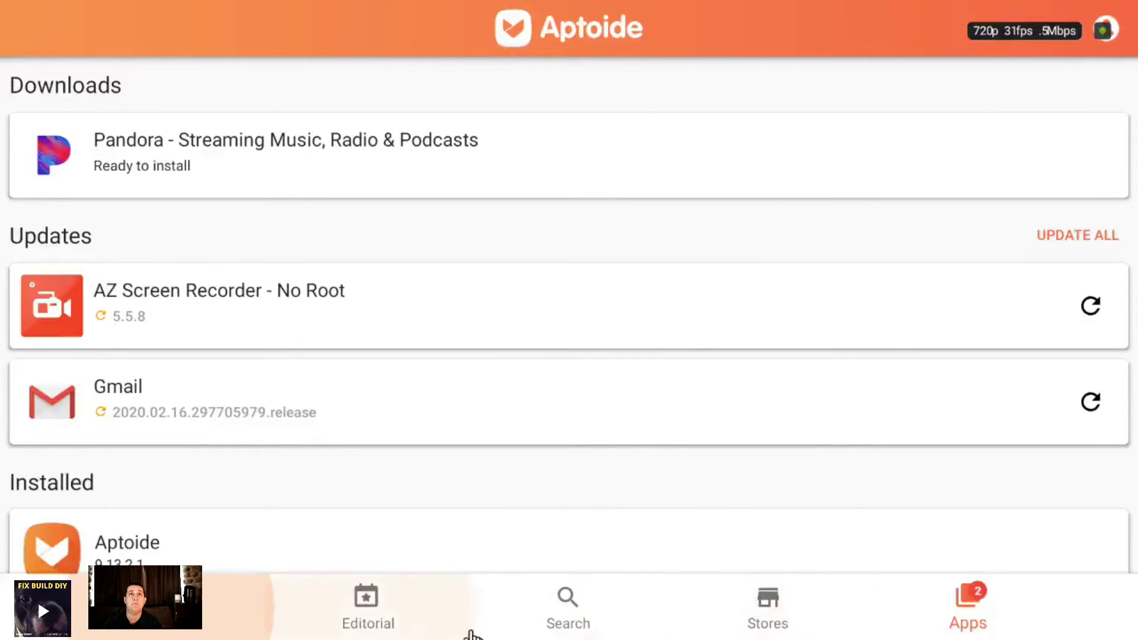
Search Aptoide for 'es file explorer' and download the ES File Explorer/Manager PRO update
click(576, 617)
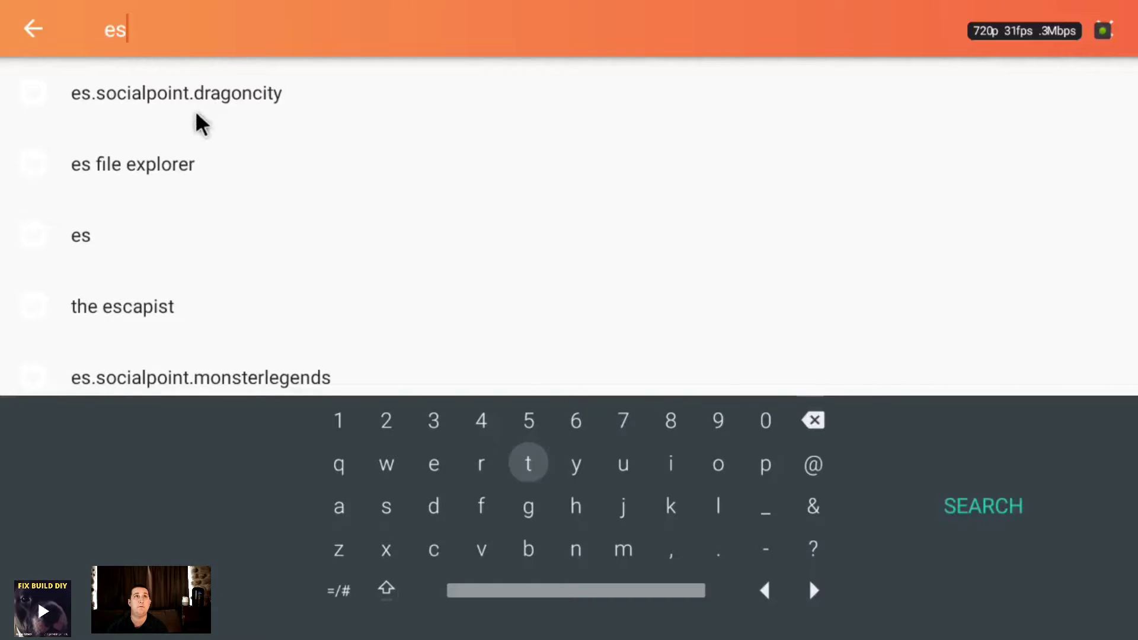
click(178, 183)
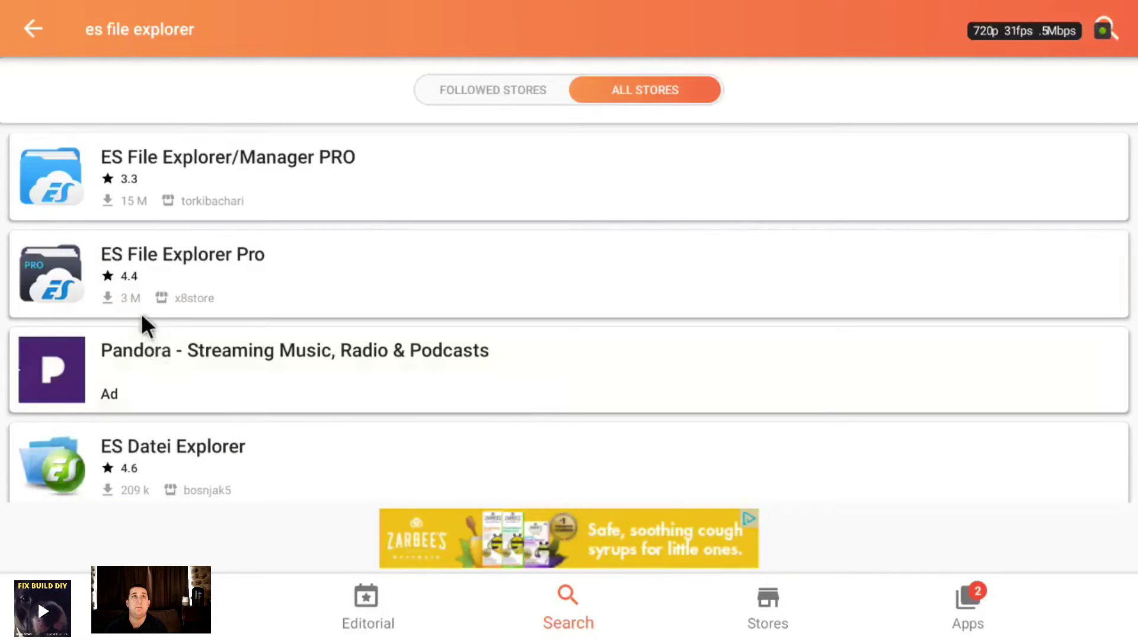
click(119, 168)
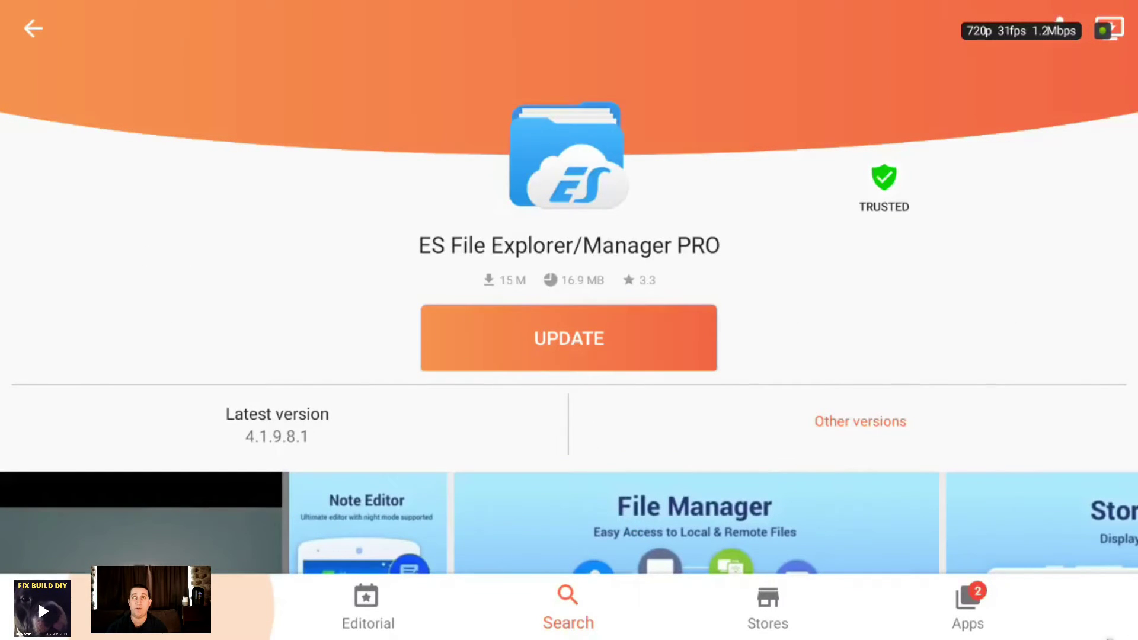
click(982, 616)
click(595, 350)
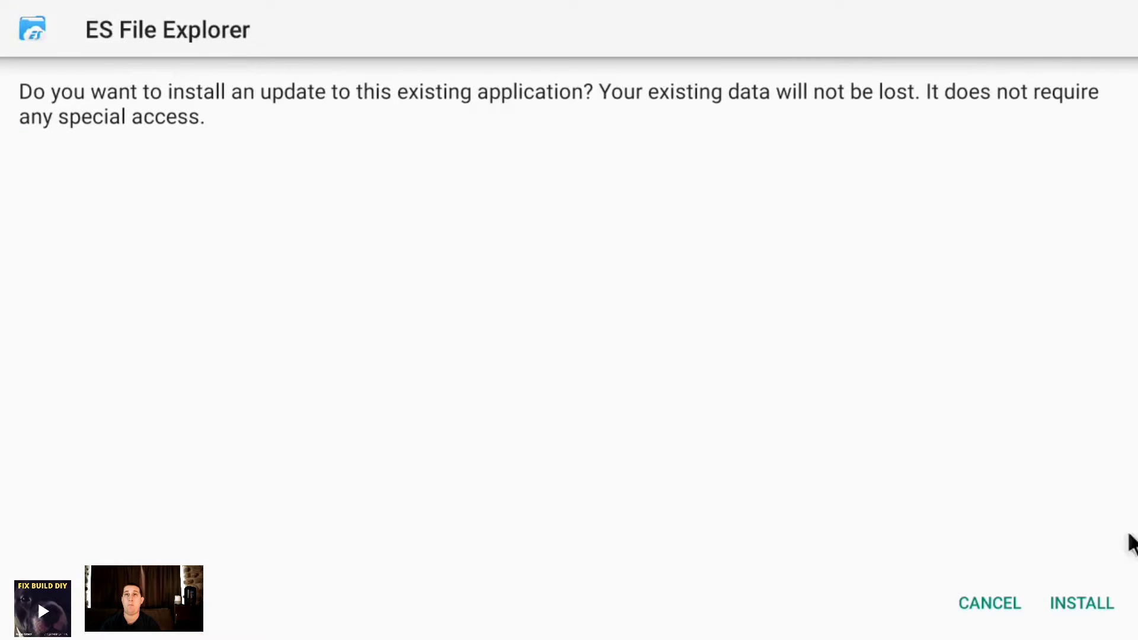
Install the ES File Explorer update, allow location access, and browse its home screen tools
click(1079, 609)
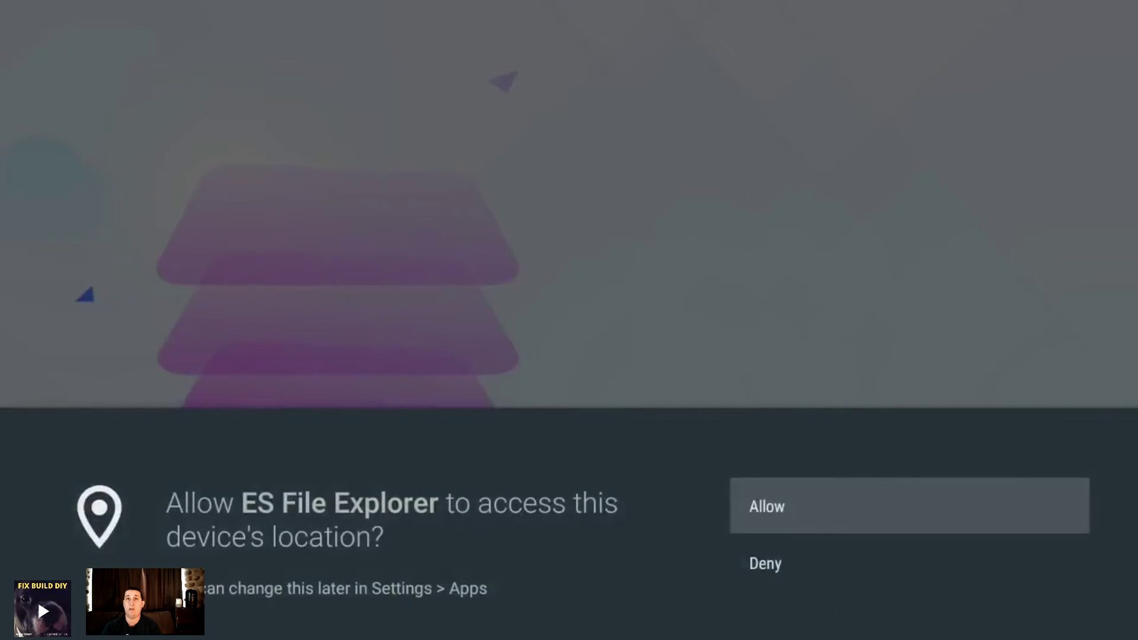
click(778, 518)
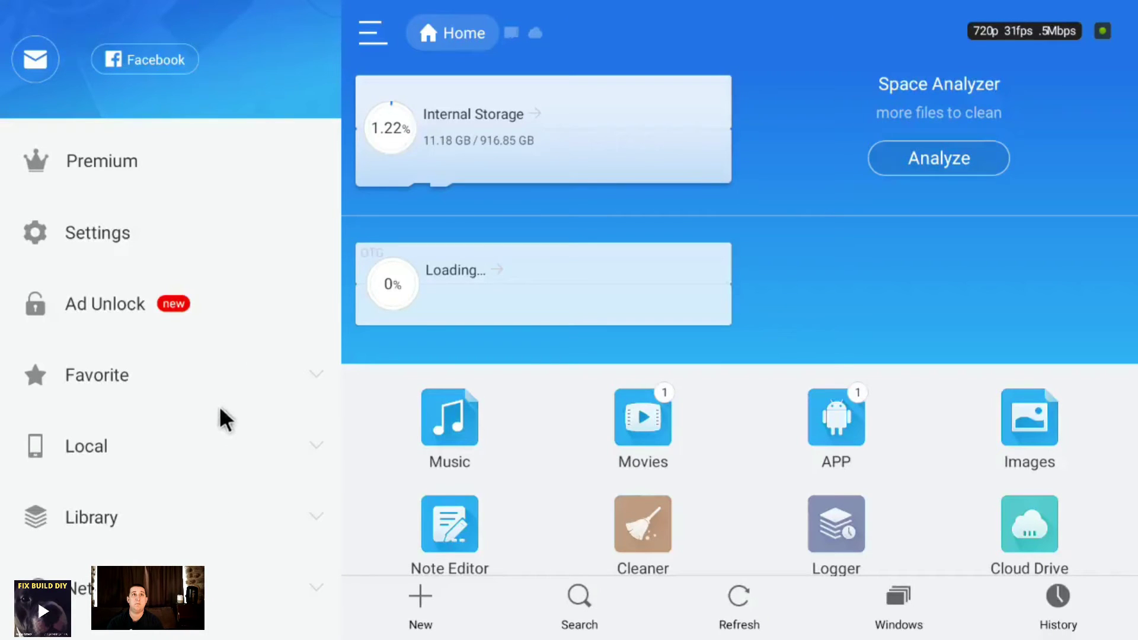
click(218, 375)
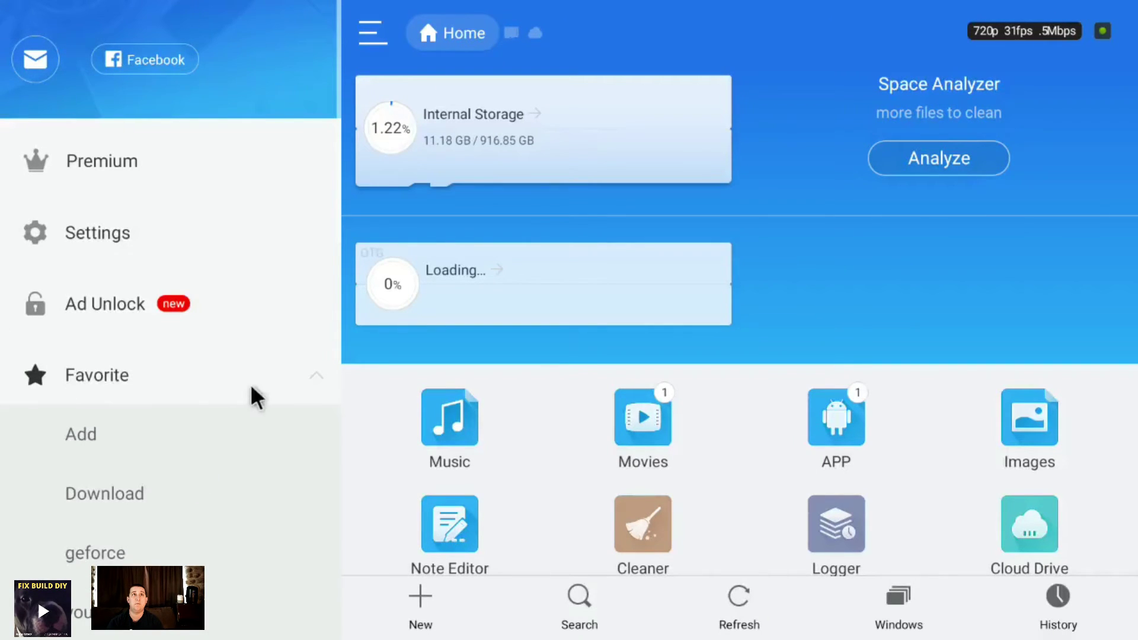
click(309, 376)
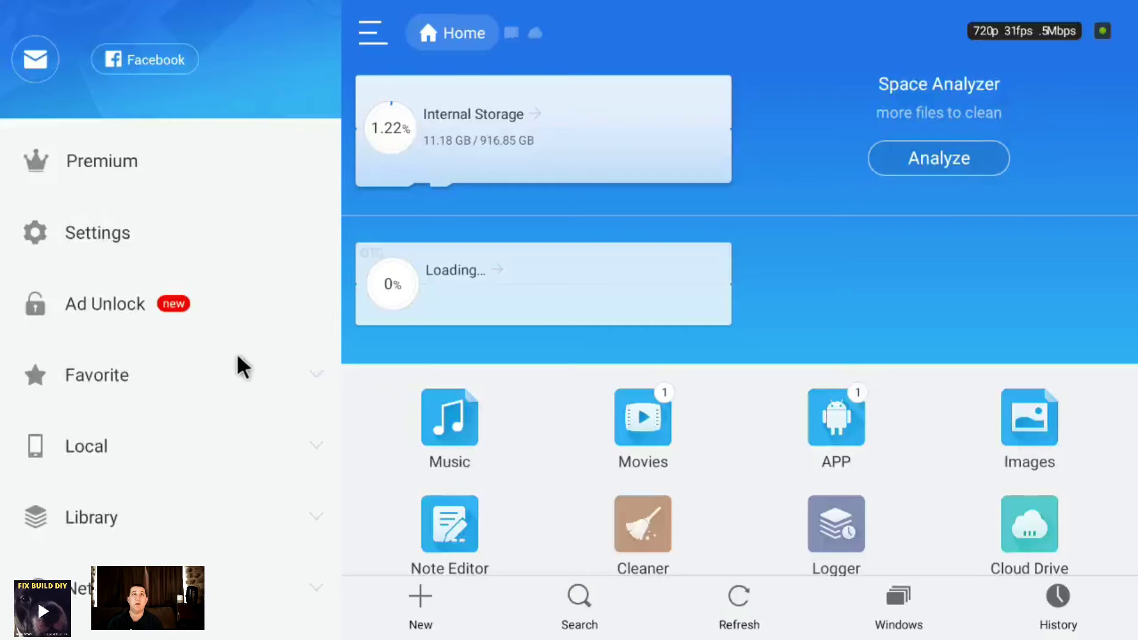
scroll(480, 378, down, 5)
scroll(457, 381, down, 1)
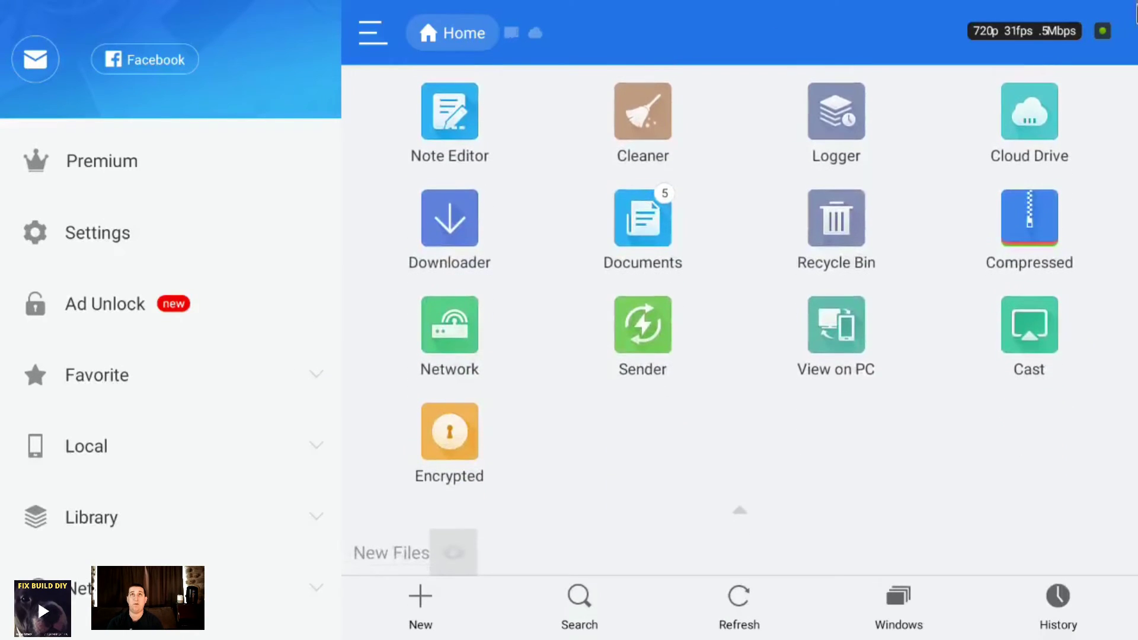
key(Up)
key(Up)
key(Up)
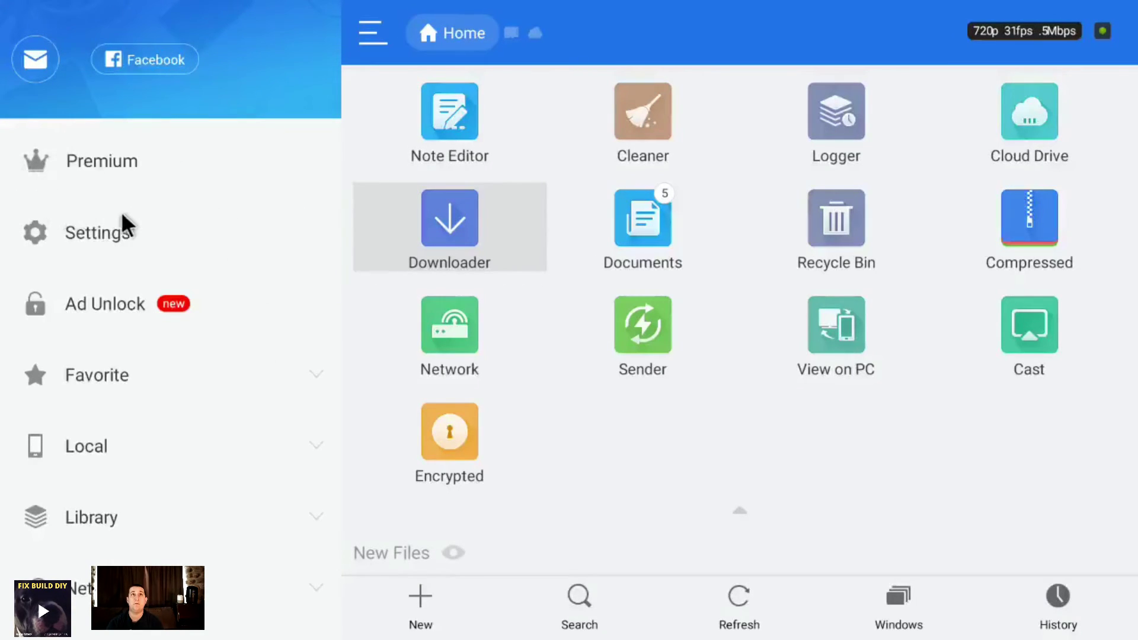
Add Aptoide to the home screen's favorites row
key(Home)
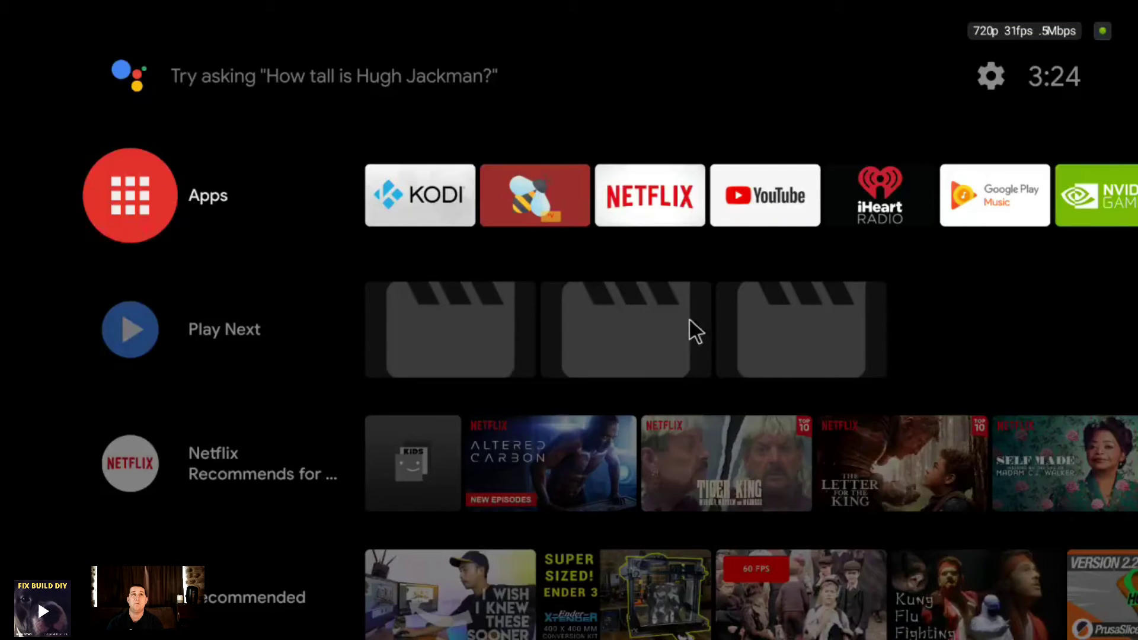
key(Right)
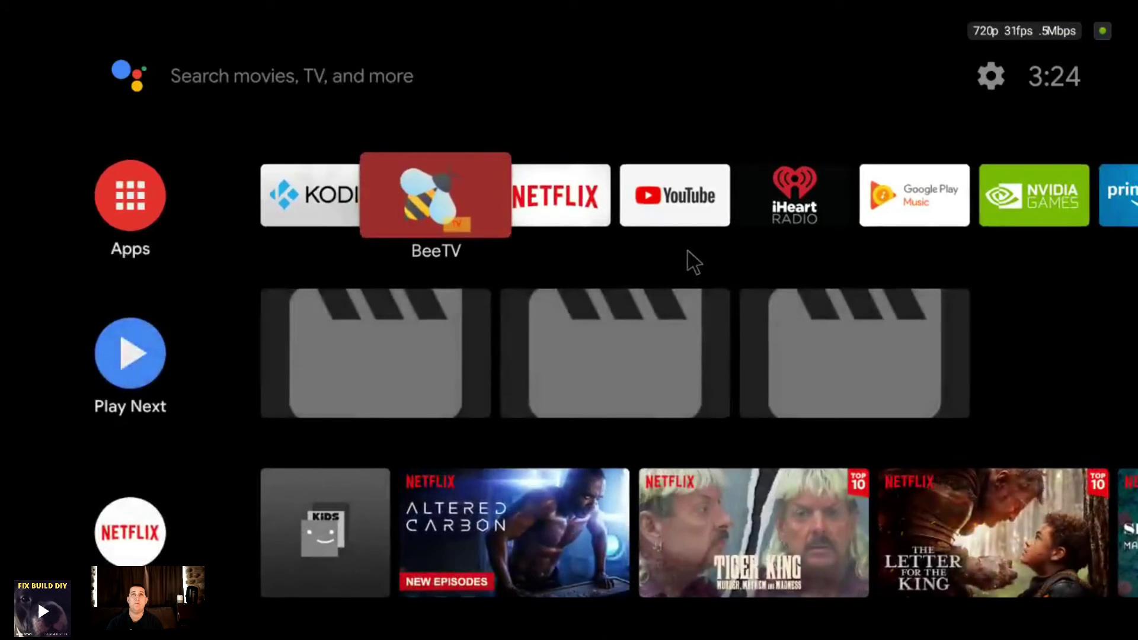
key(Right)
key(Right)
key(Right)
key(Right)
key(Right)
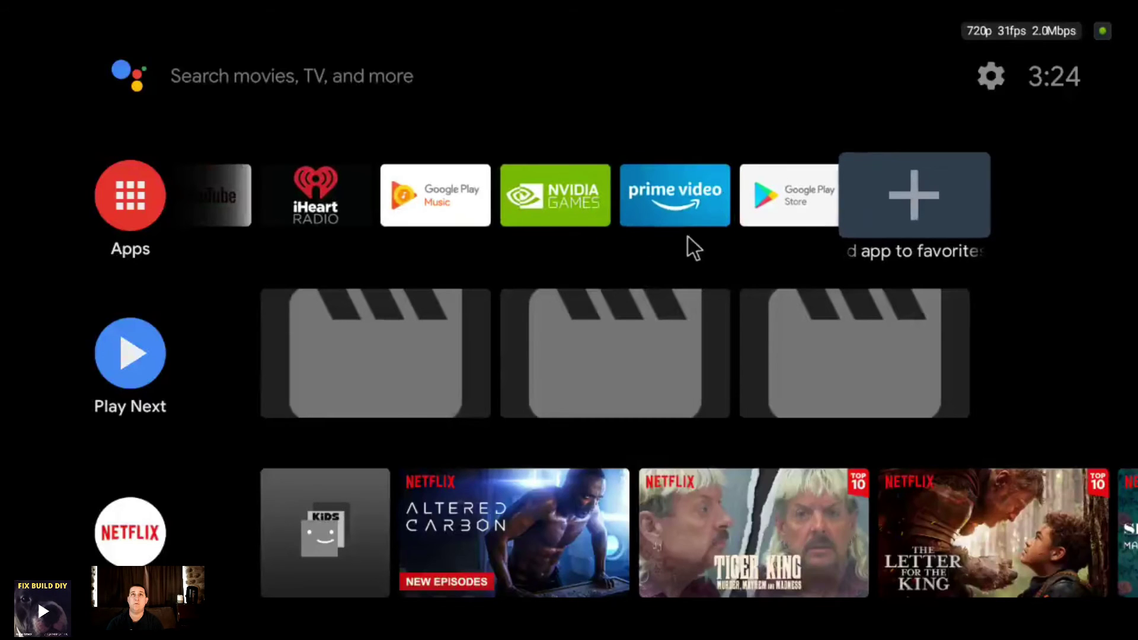
click(911, 200)
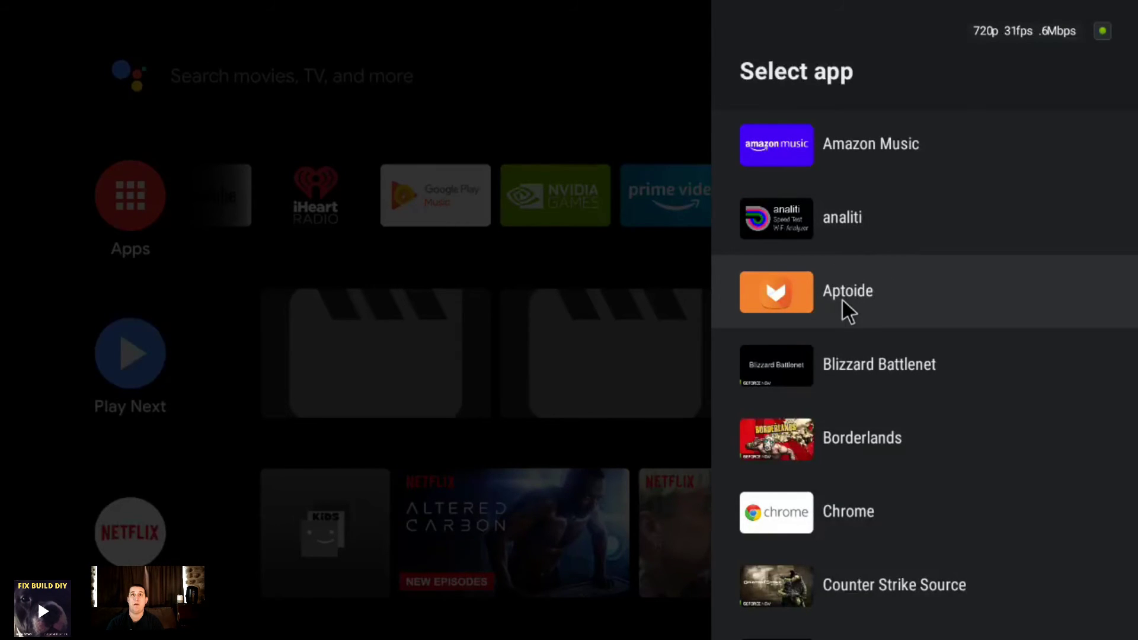
scroll(842, 318, down, 3)
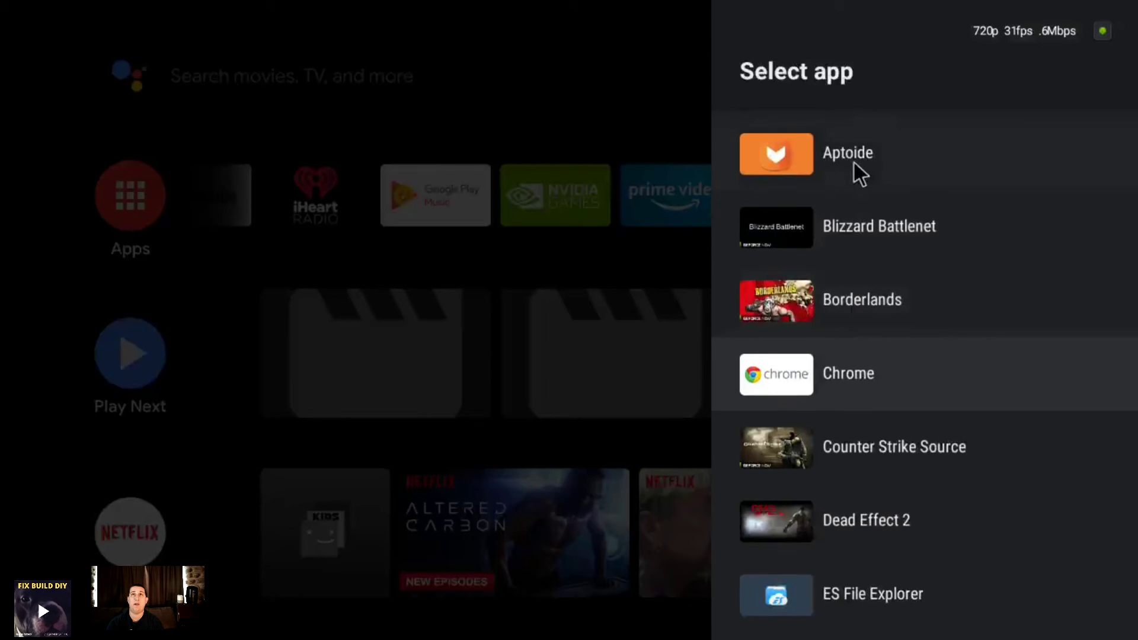
click(853, 160)
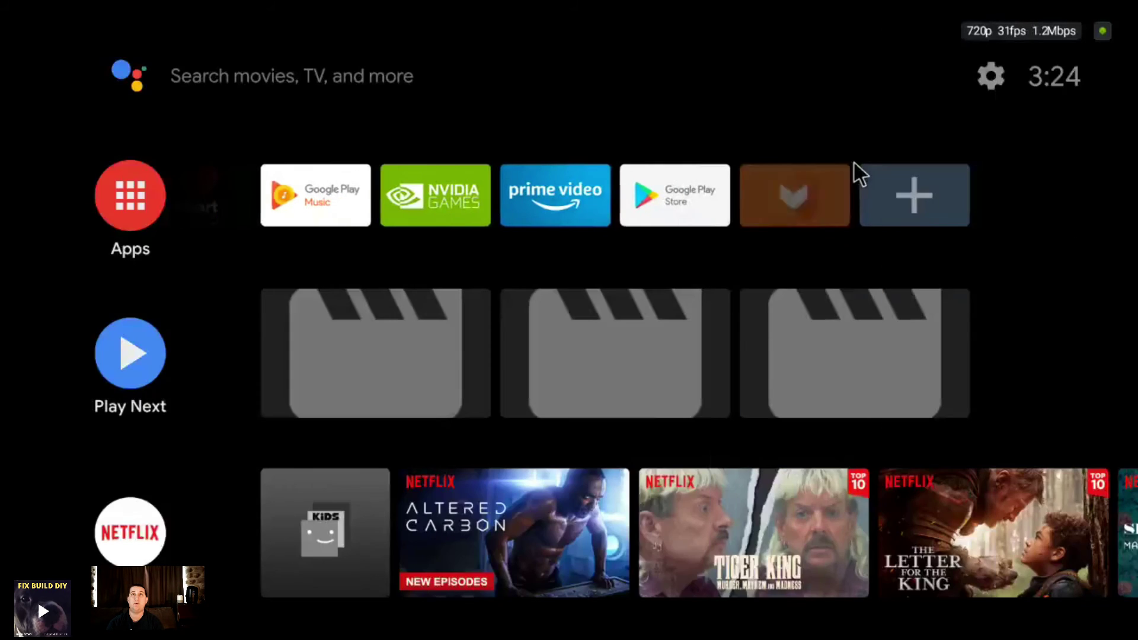
Add Chrome and ES File Explorer to the favorites row as well
click(919, 194)
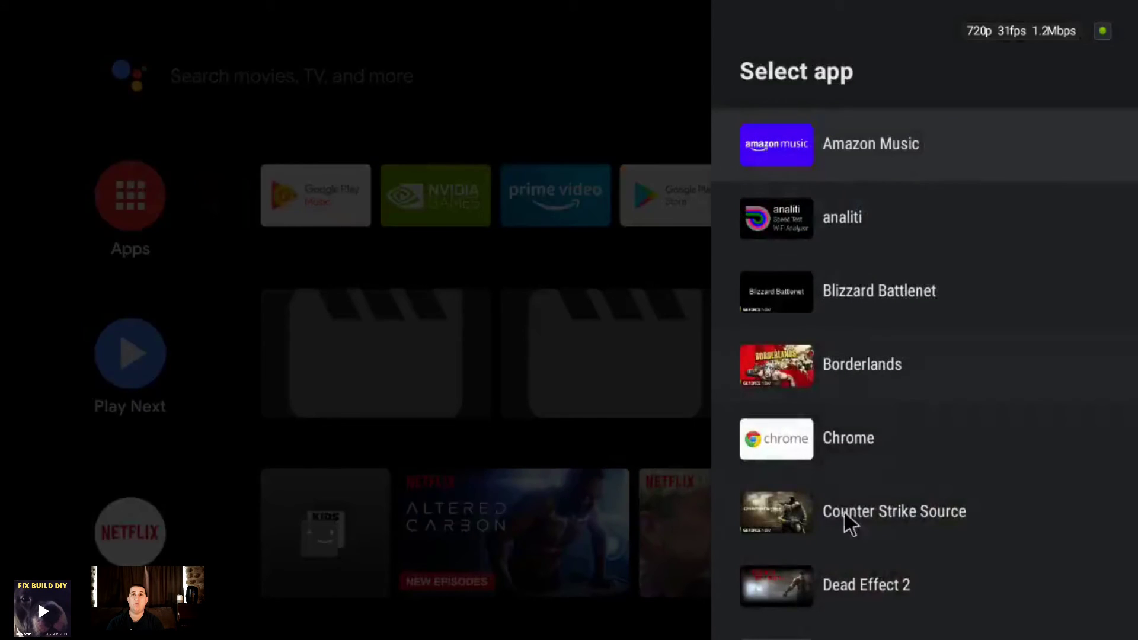
click(839, 448)
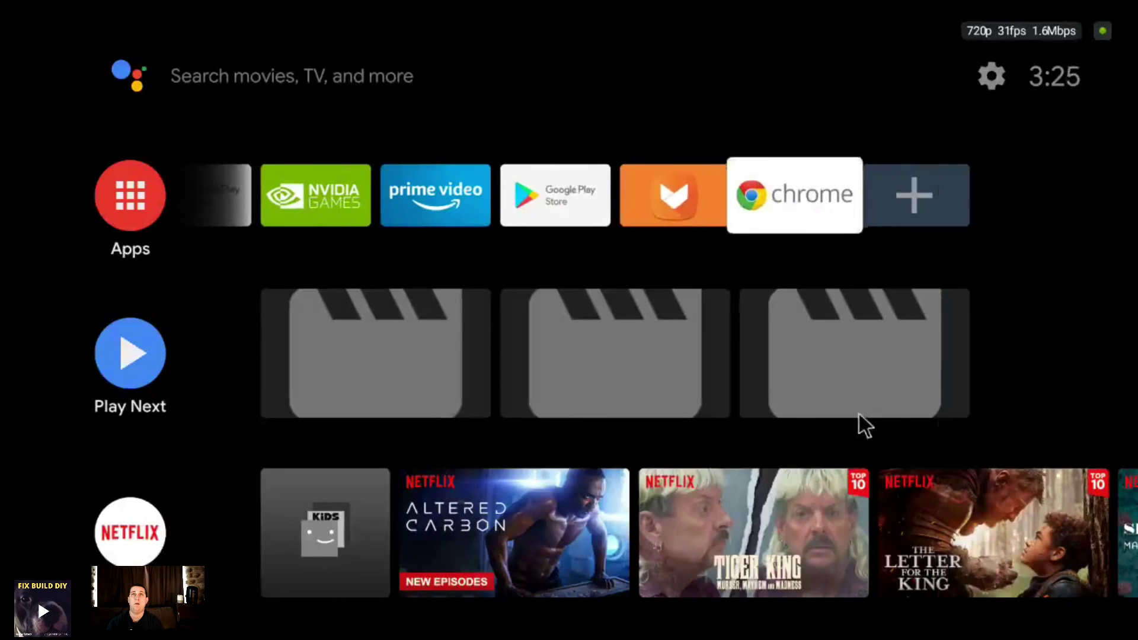
click(910, 206)
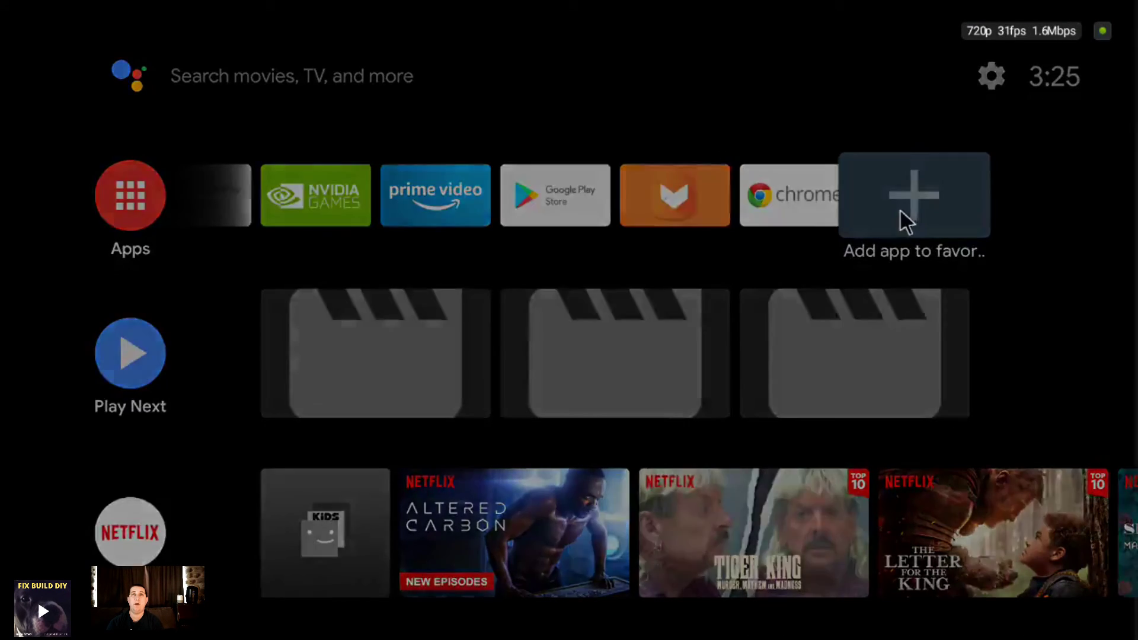
scroll(893, 338, down, 3)
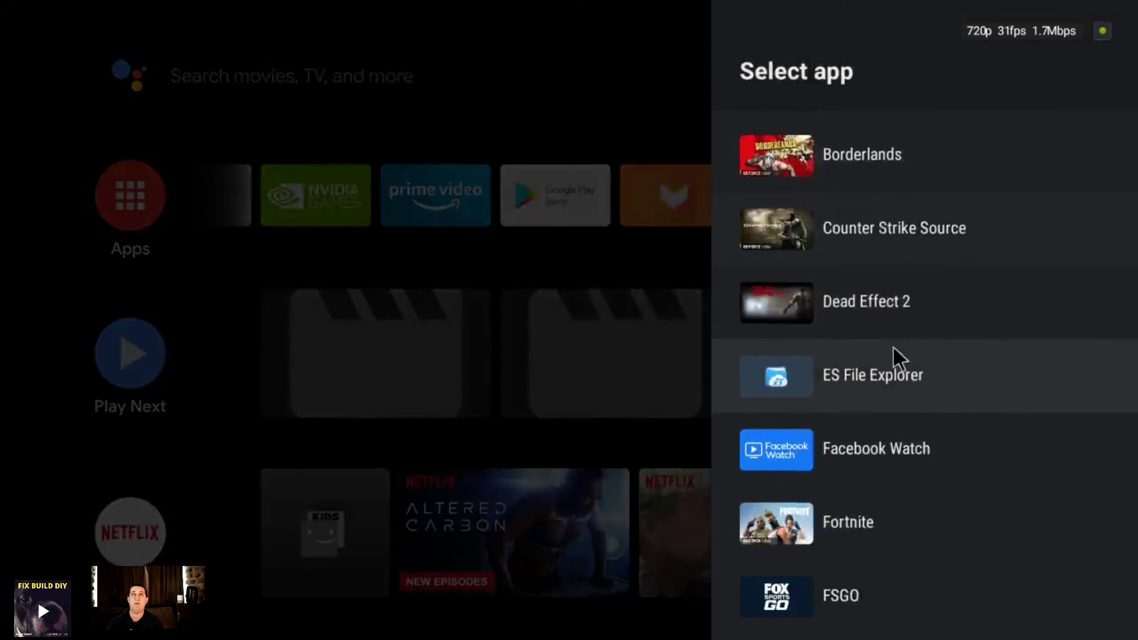
click(848, 386)
key(Left)
key(Left)
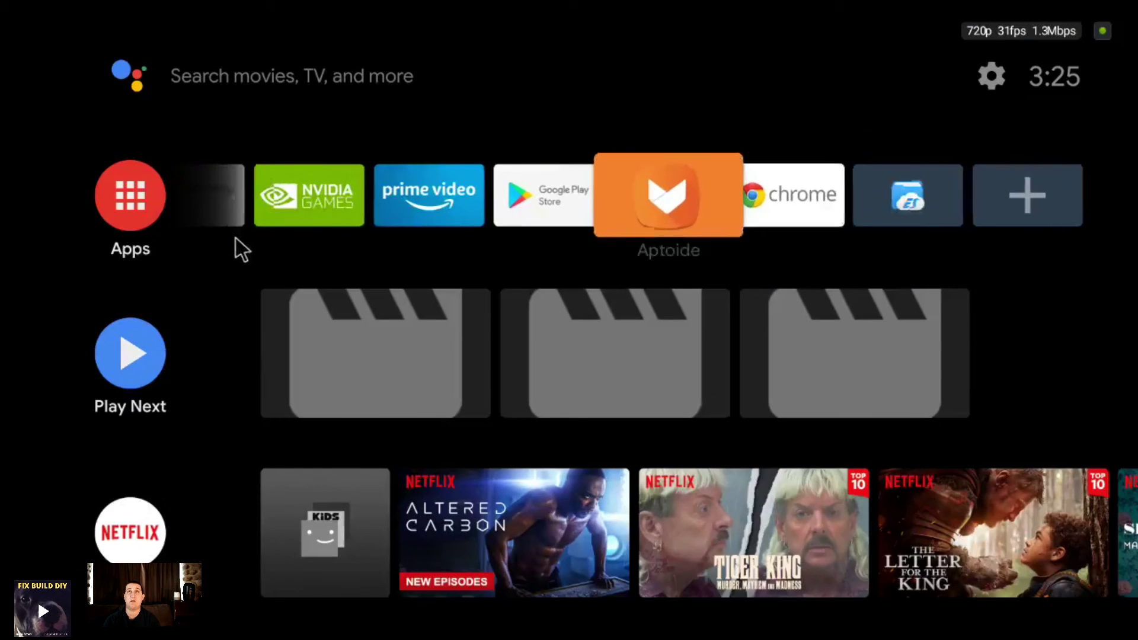
key(Right)
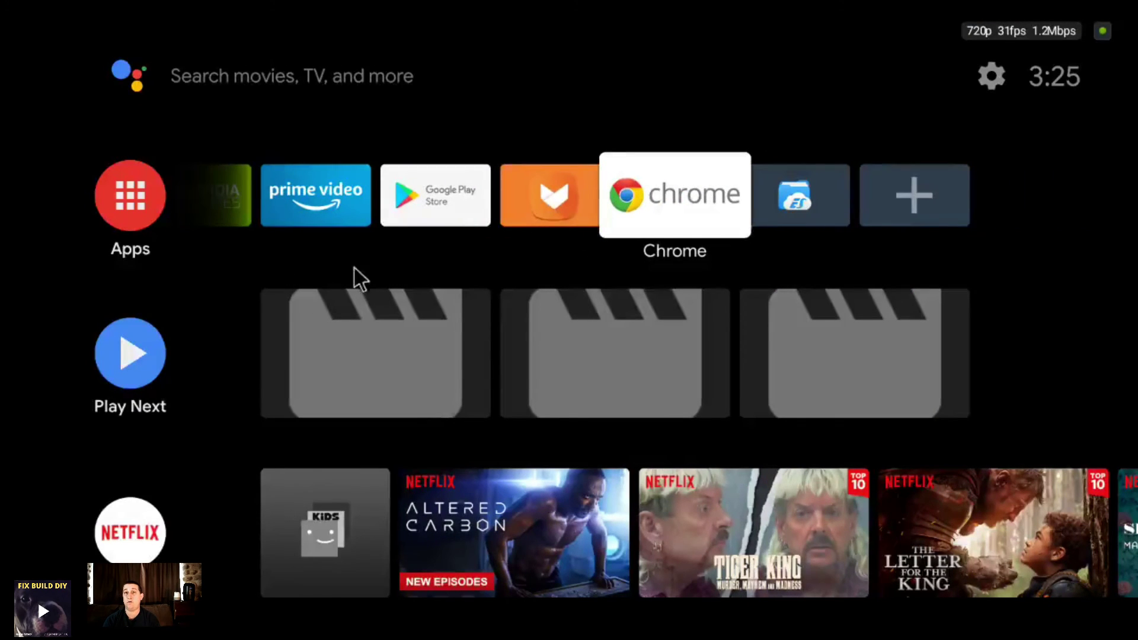